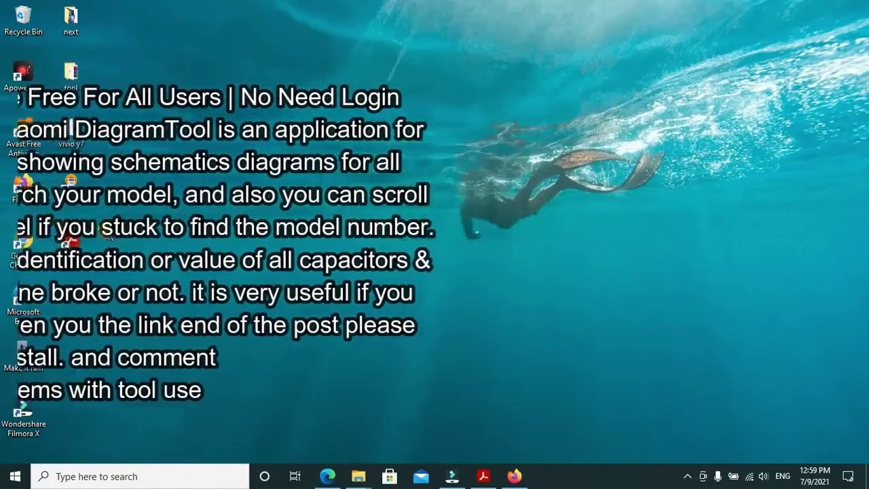
# Step: Extract the XiaomiOfflineDiagramTool archive in Downloads directly into that folder and minimize the folder window
pyautogui.click(72, 74)
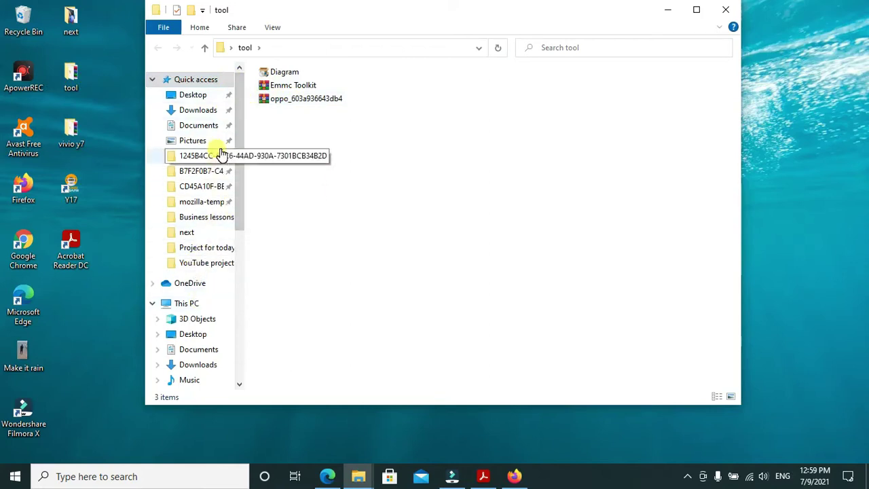
pyautogui.click(204, 95)
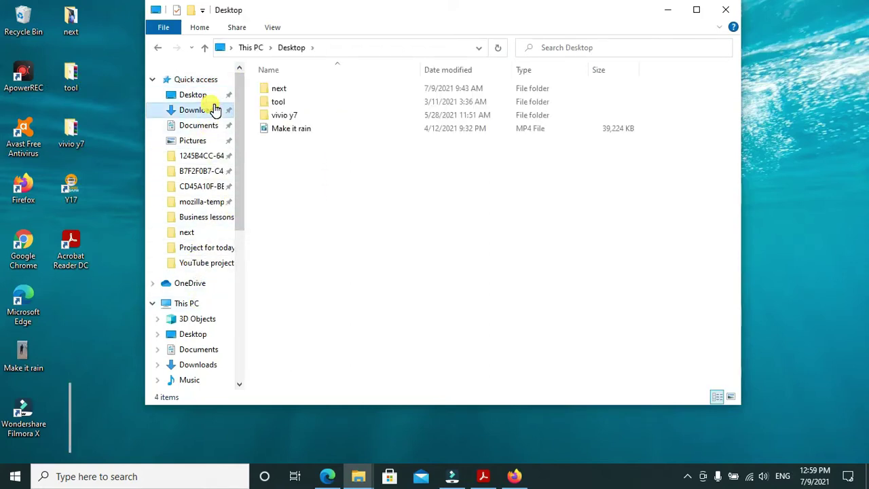
pyautogui.click(217, 110)
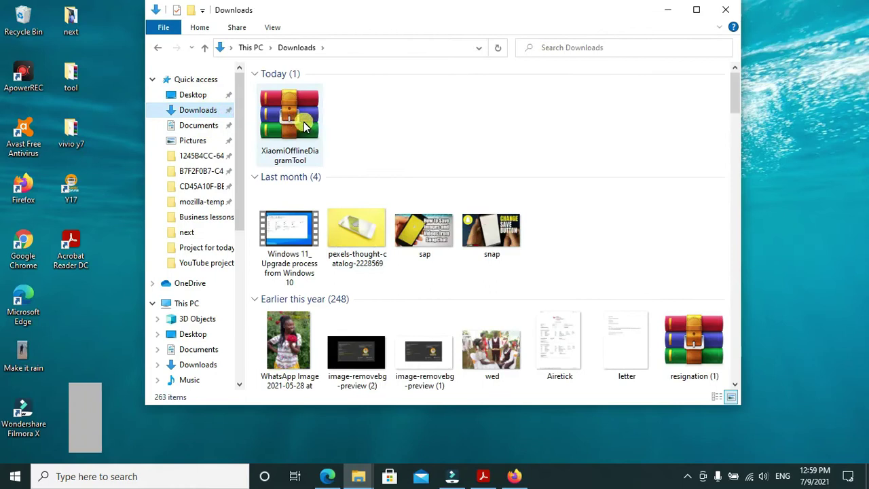
pyautogui.doubleClick(298, 125)
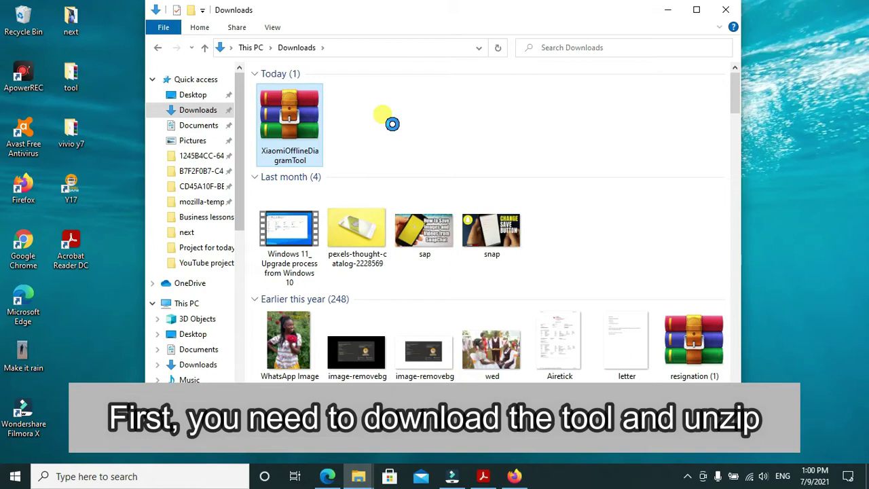
pyautogui.rightClick(383, 119)
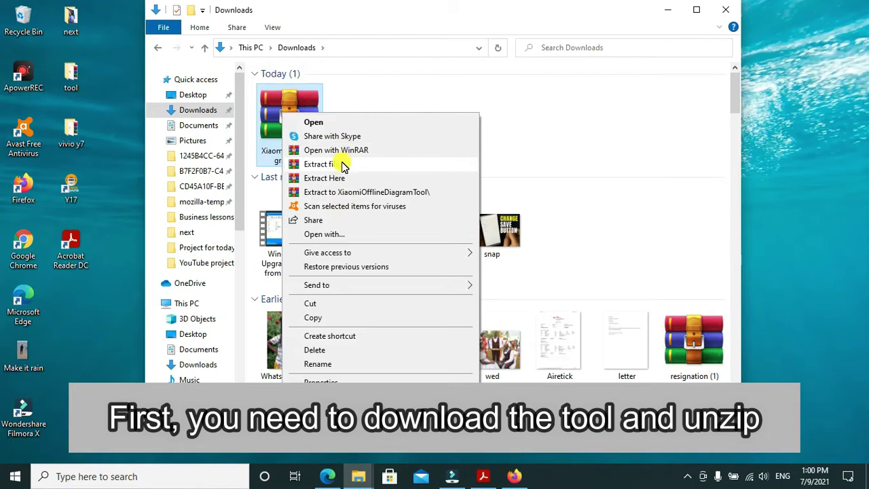
pyautogui.click(356, 178)
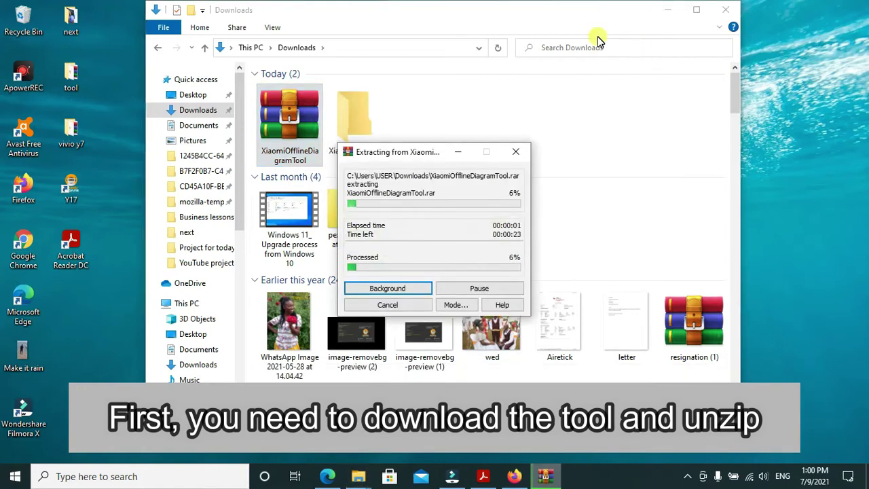
pyautogui.click(666, 12)
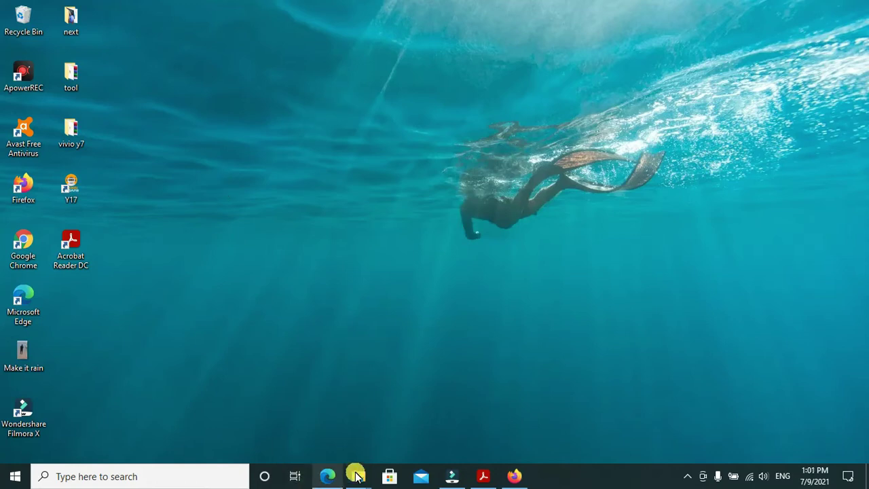
# Step: Reopen Downloads and extract the nested archive inside the XiaomiOfflineDiagramTool folder into its current location
pyautogui.moveTo(358, 472)
pyautogui.moveTo(383, 417)
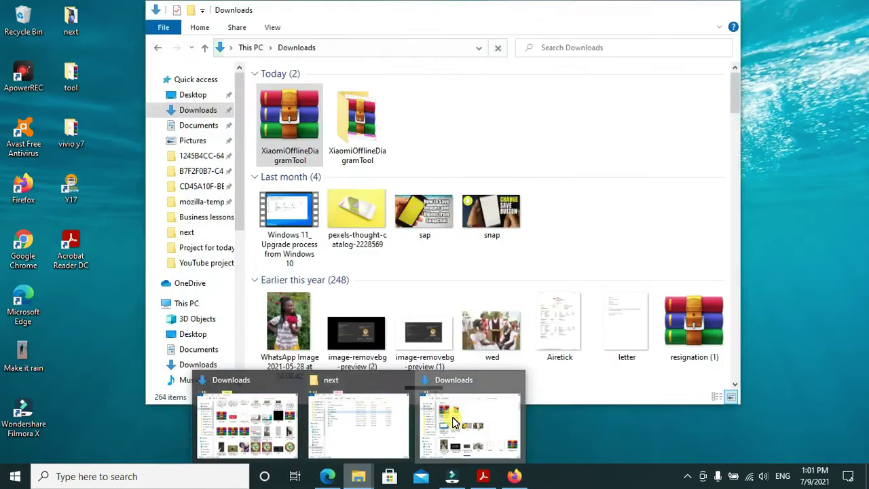
pyautogui.click(470, 424)
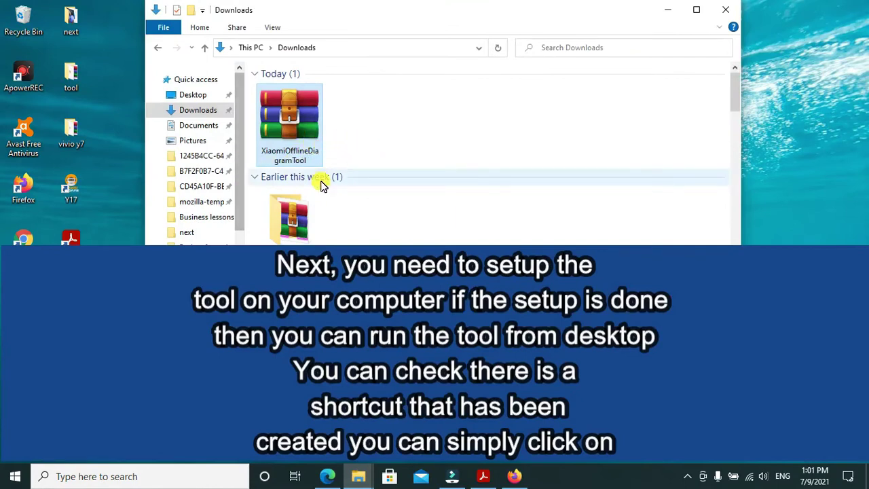
pyautogui.doubleClick(297, 228)
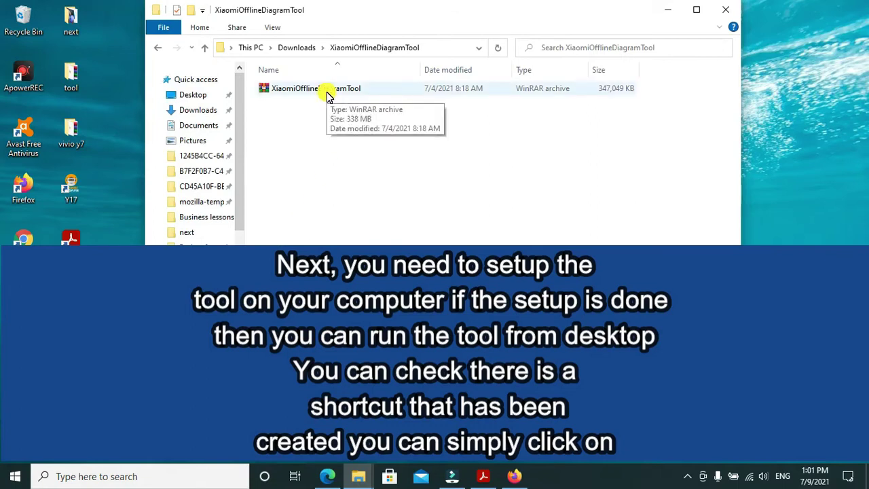
pyautogui.click(327, 96)
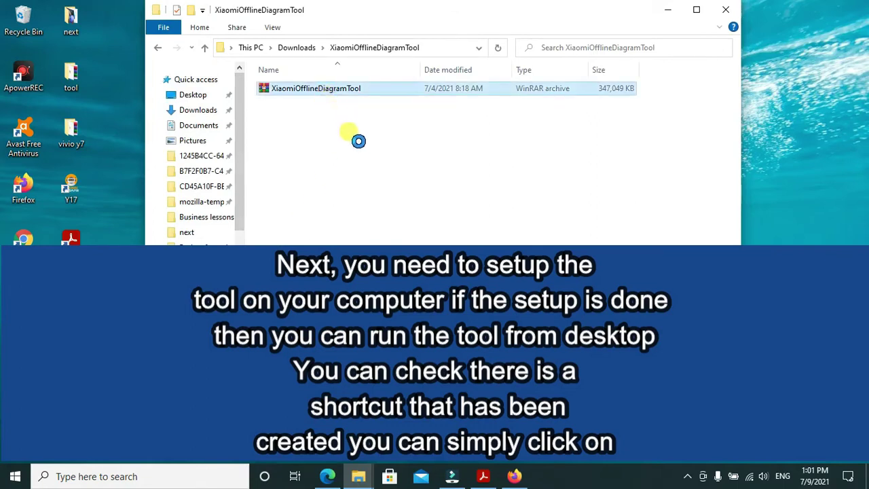
pyautogui.rightClick(327, 93)
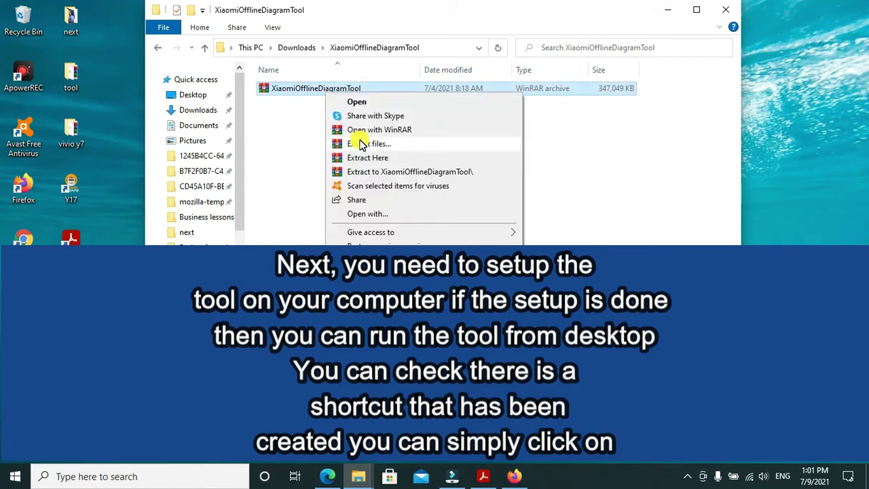
pyautogui.click(375, 158)
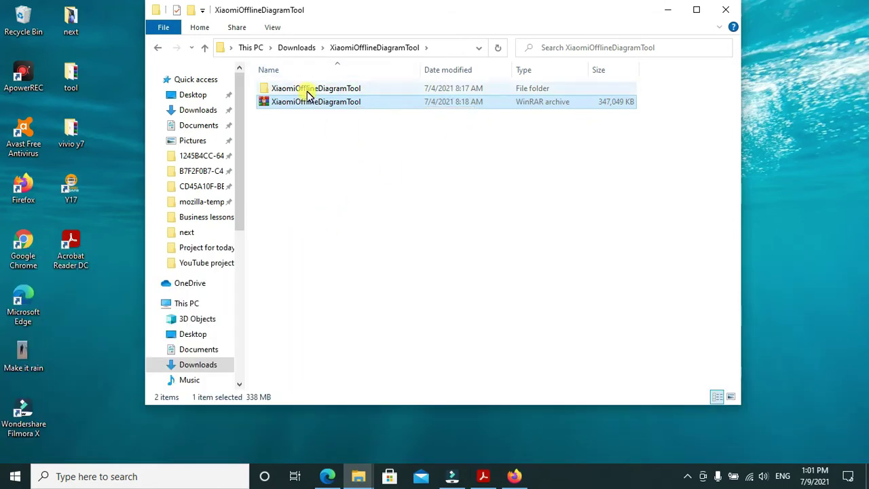
# Step: Open the newly extracted XiaomiOfflineDiagramTool subfolder and extract the archive it contains in place
pyautogui.doubleClick(305, 89)
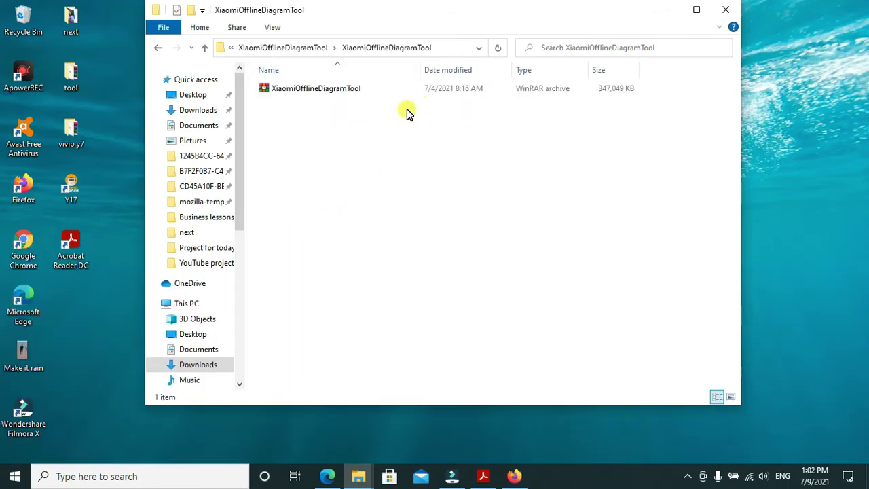
pyautogui.doubleClick(323, 93)
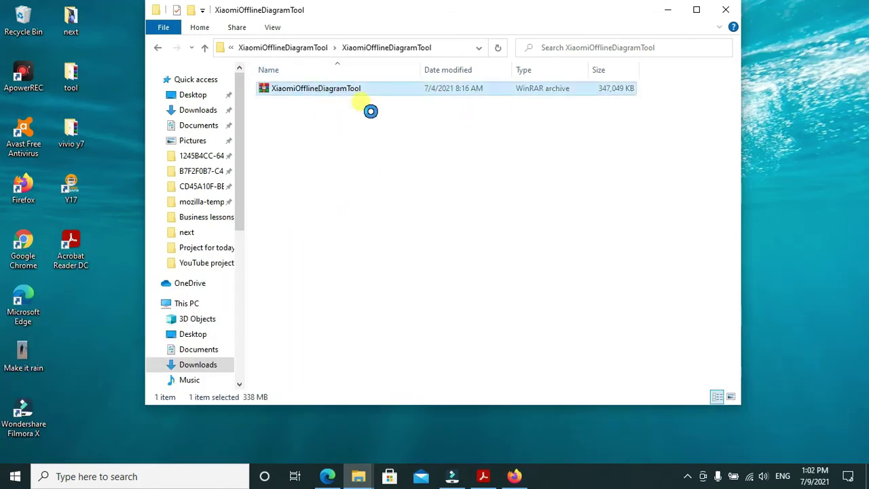
pyautogui.rightClick(326, 88)
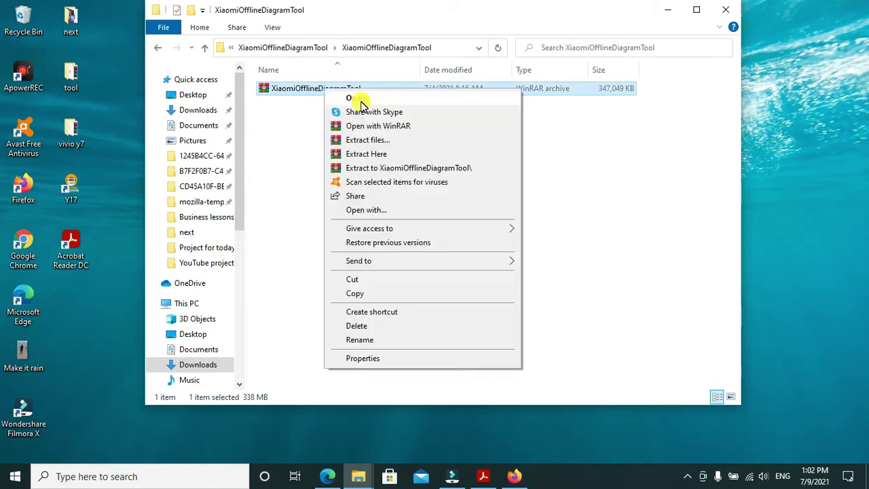
pyautogui.click(391, 154)
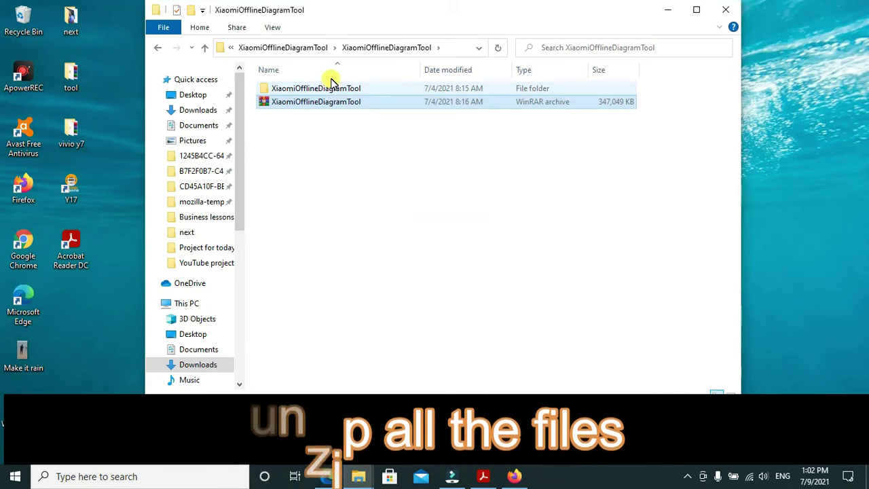
# Step: Run the XiaomiOfflineDiagramTool setup application from the innermost extracted folder
pyautogui.click(332, 90)
pyautogui.doubleClick(332, 90)
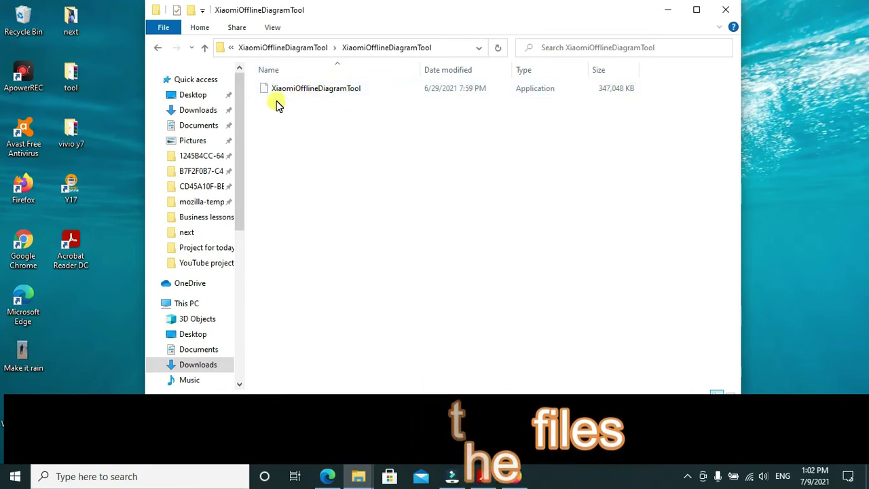
pyautogui.doubleClick(314, 95)
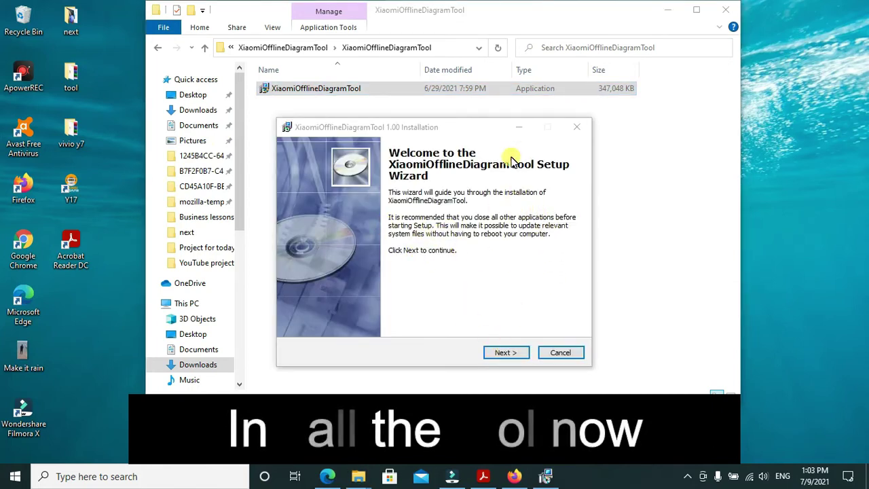
# Step: Install XiaomiOfflineDiagramTool with the Create a Desktop icon option kept, finish the wizard and close the folder window
pyautogui.click(503, 355)
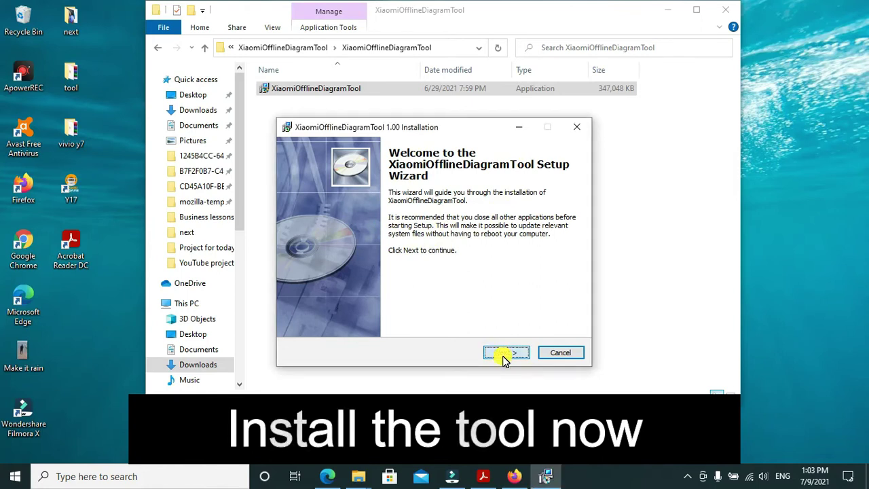
pyautogui.click(506, 354)
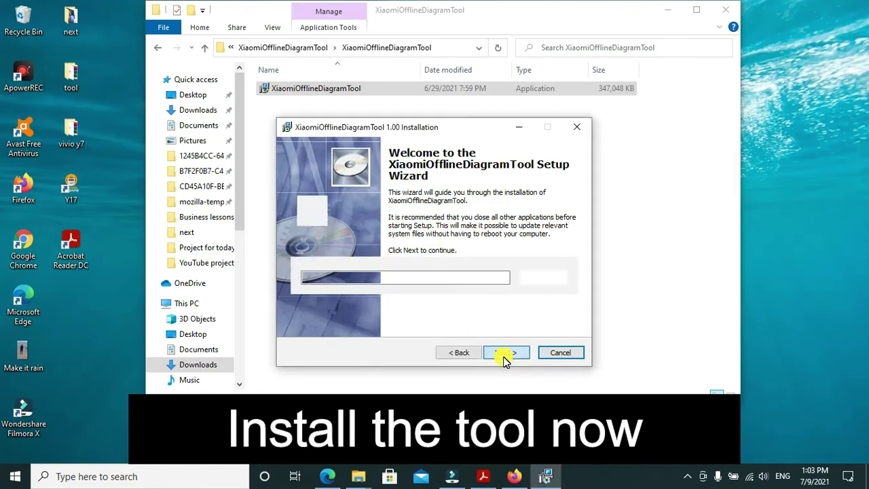
pyautogui.click(506, 355)
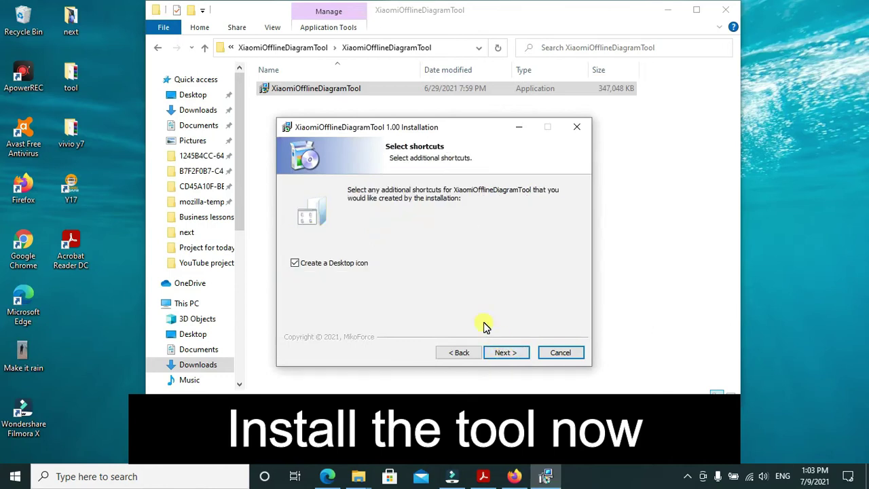
pyautogui.click(506, 354)
pyautogui.click(508, 354)
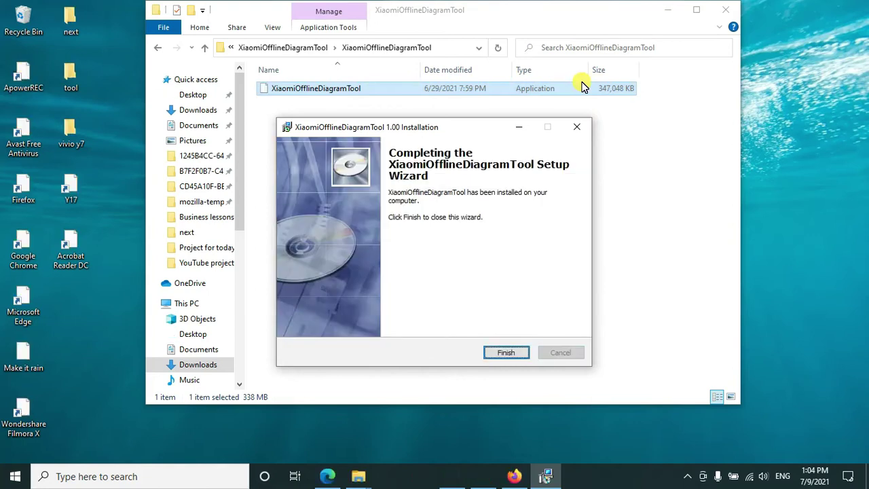
pyautogui.click(519, 352)
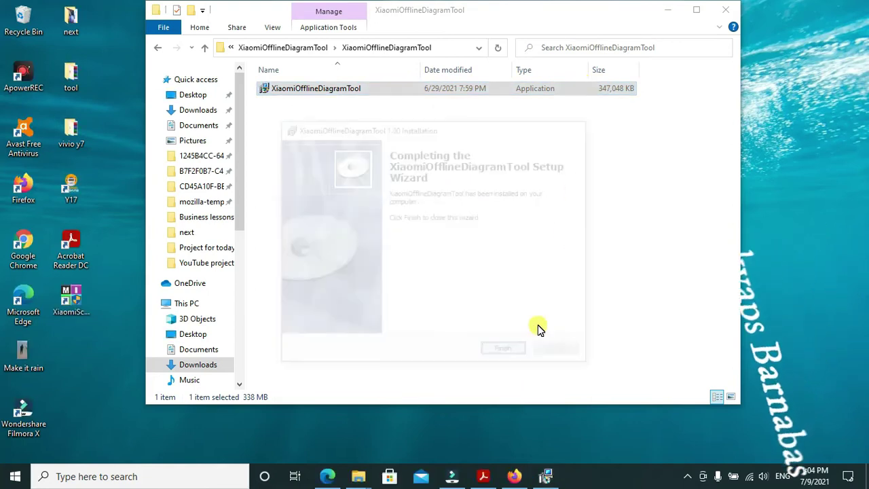
pyautogui.click(728, 11)
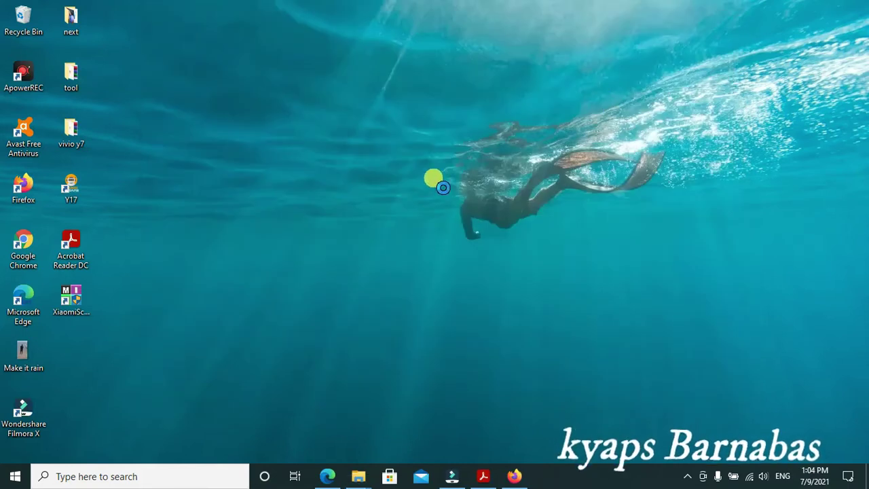
# Step: Refresh the desktop and launch the diagram tool from its XiaomiSchematic shortcut
pyautogui.hotkey('shift', 'F10')
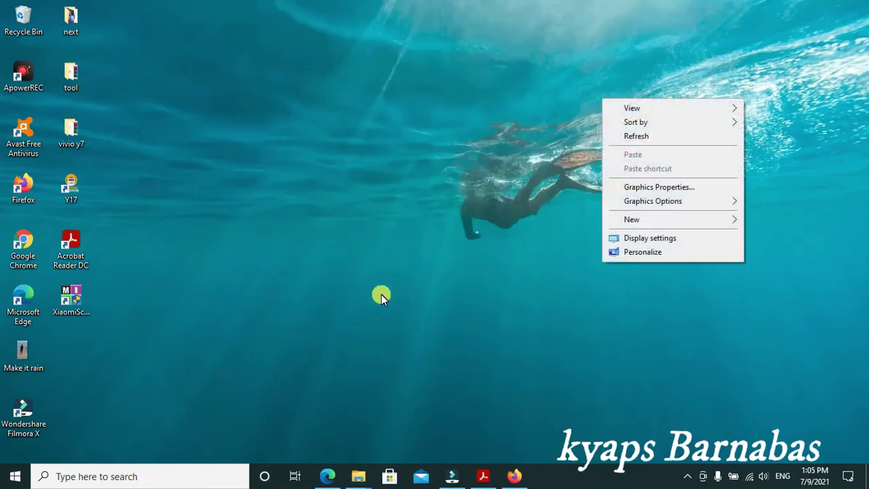
pyautogui.click(632, 136)
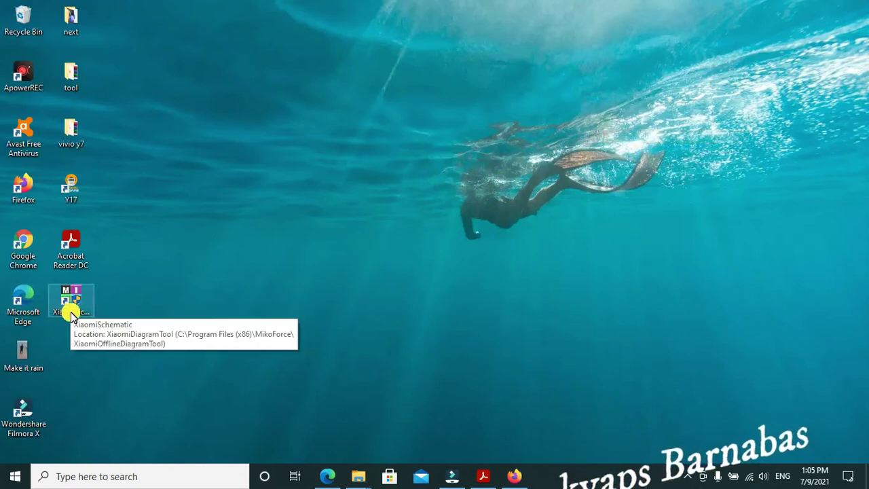
pyautogui.doubleClick(71, 309)
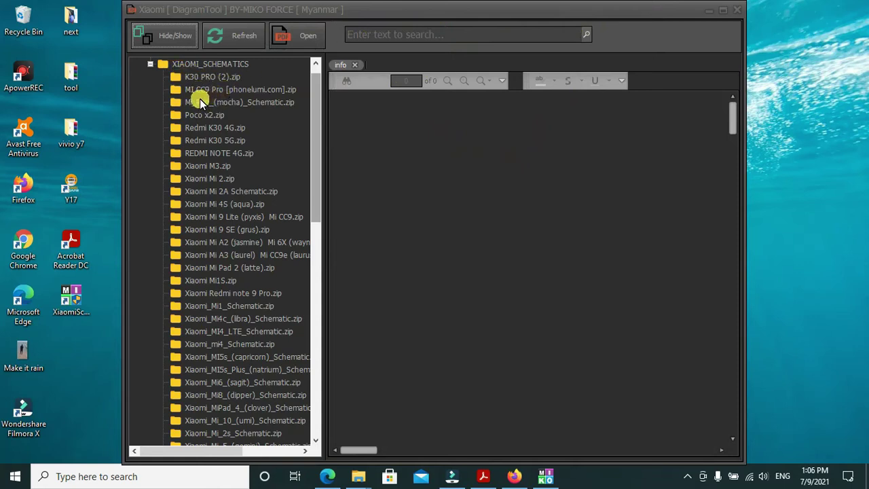
# Step: Expand REDMI NOTE 4G.zip in the XIAOMI_SCHEMATICS list and open its a.pdf diagram
pyautogui.click(200, 155)
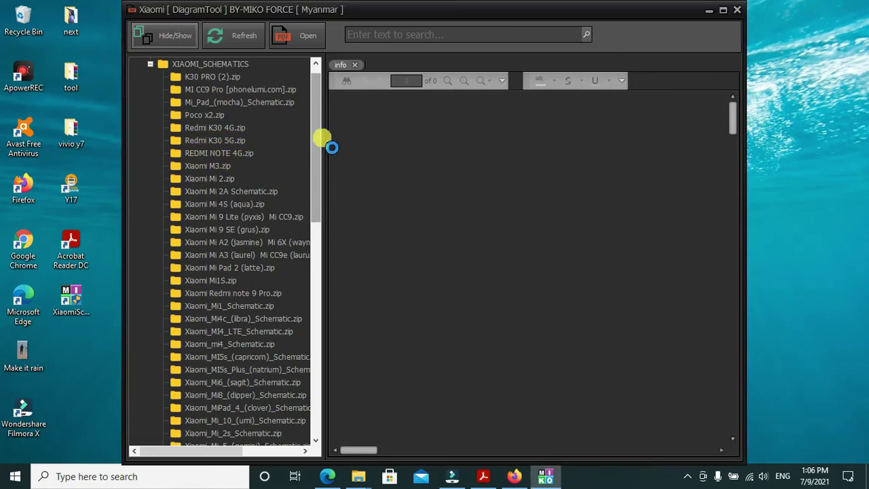
pyautogui.click(248, 151)
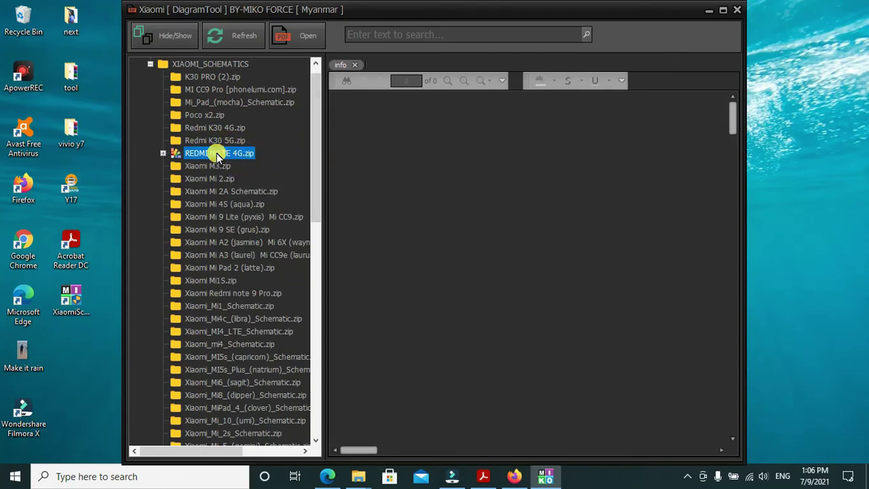
pyautogui.doubleClick(218, 155)
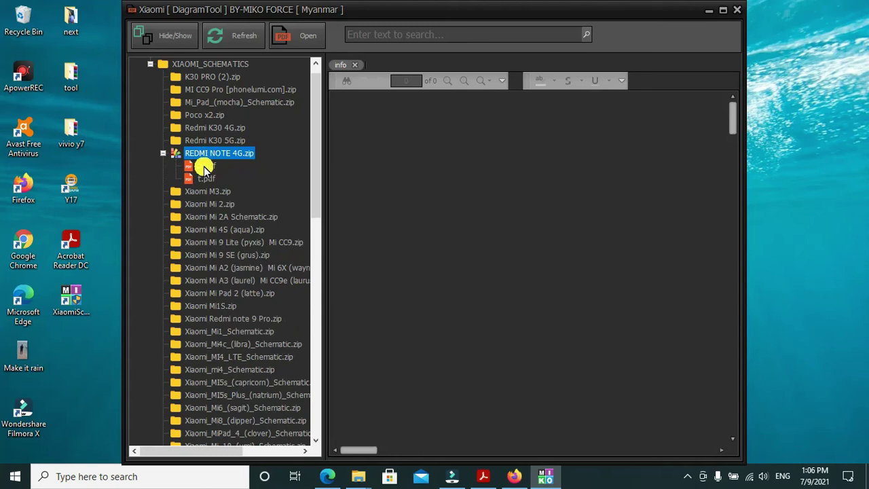
pyautogui.click(204, 167)
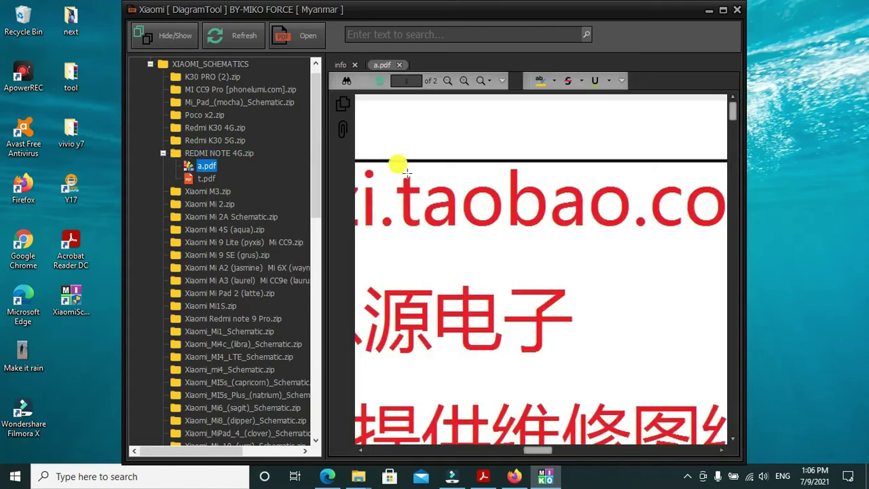
# Step: Maximize the diagram tool window and look over the first page of a.pdf
pyautogui.scroll(-3, 517, 237)
pyautogui.scroll(2, 520, 238)
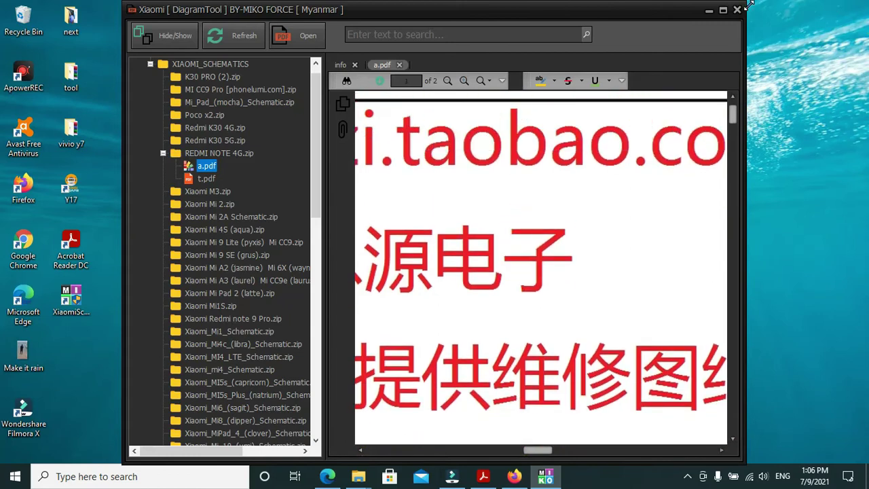
pyautogui.click(722, 12)
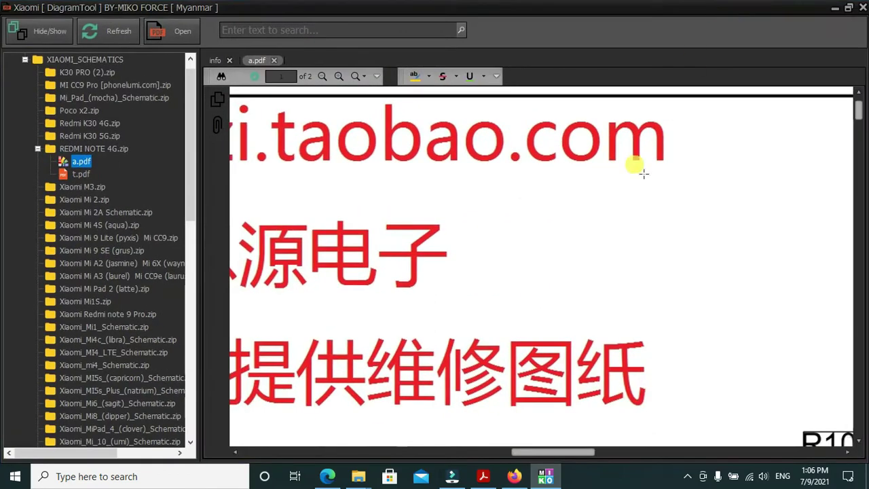
pyautogui.scroll(-2, 528, 227)
pyautogui.scroll(-2, 364, 210)
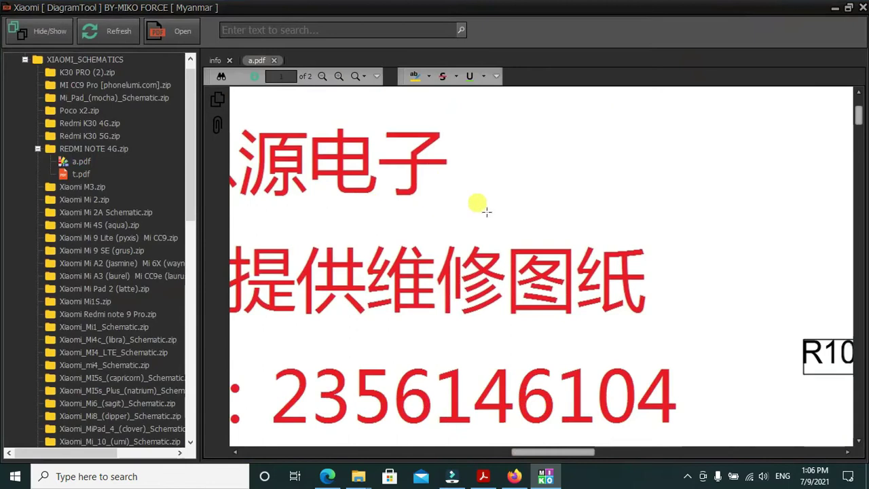
# Step: Examine the component layout on the first page of a.pdf, with the document's text search displayed
pyautogui.scroll(-4, 544, 218)
pyautogui.hotkey('ctrl', 'f')
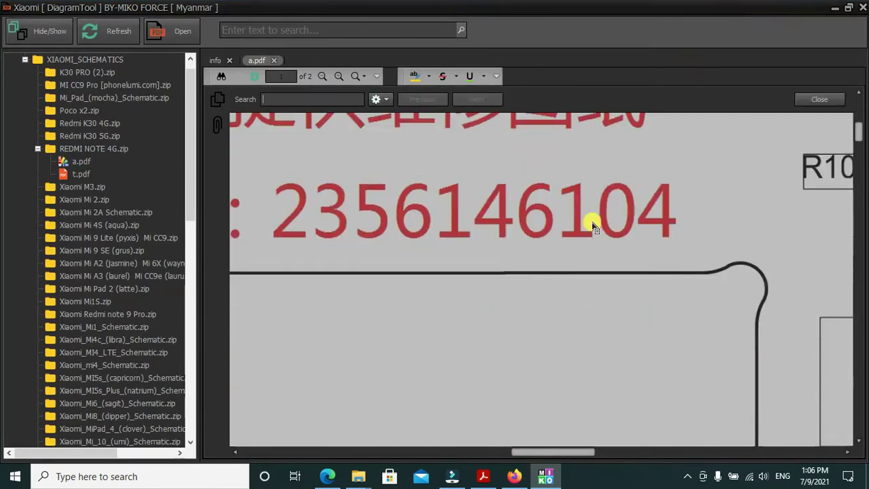
pyautogui.scroll(-5, 537, 228)
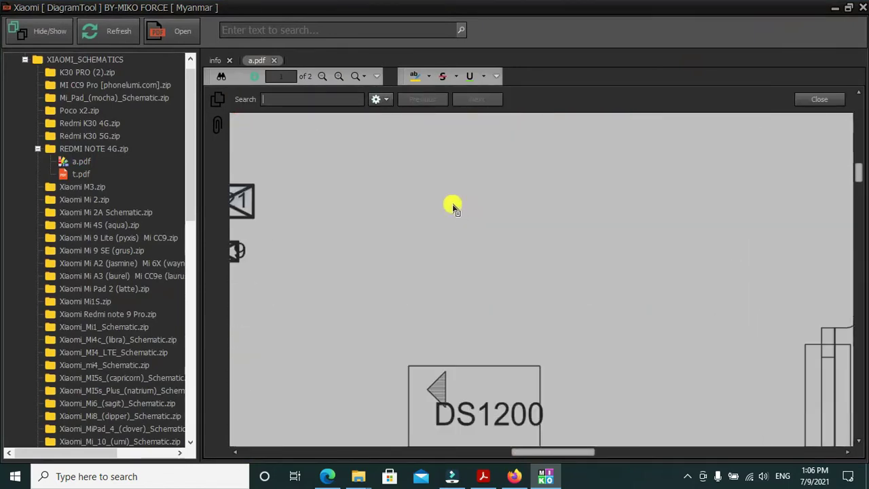
pyautogui.scroll(-3, 496, 233)
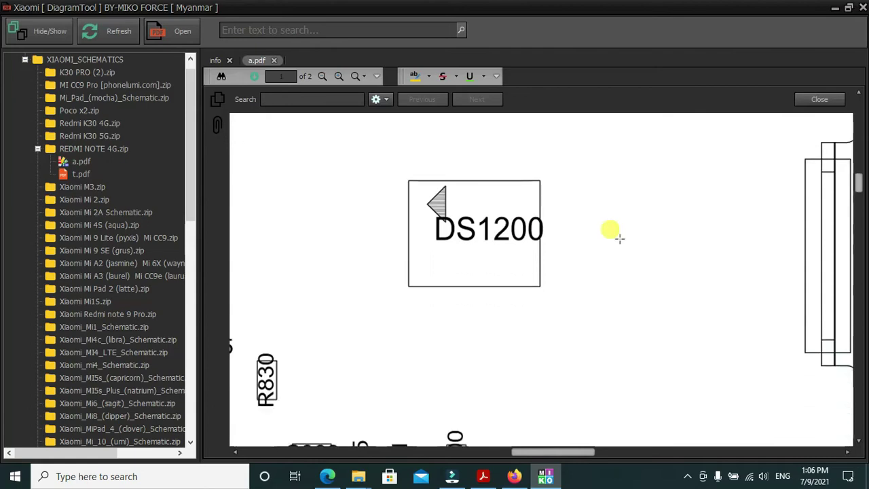
pyautogui.moveTo(718, 224); pyautogui.dragTo(549, 224)
pyautogui.scroll(-1, 598, 216)
pyautogui.scroll(-6, 598, 216)
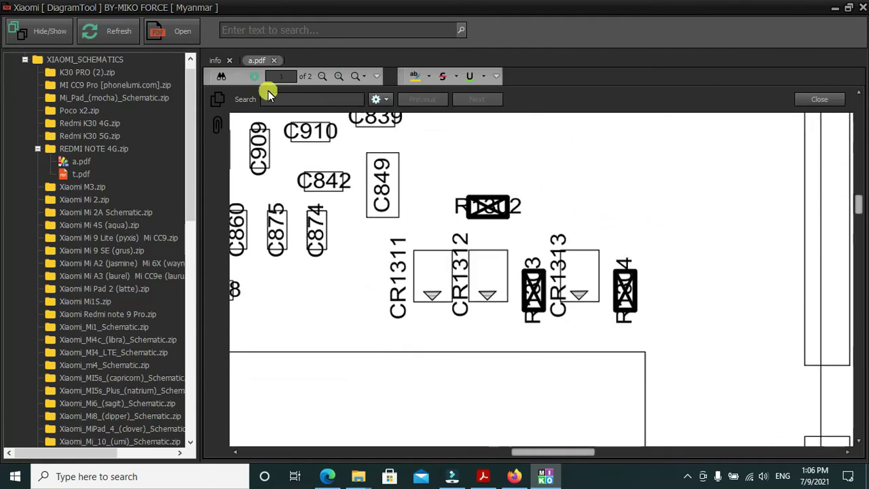
pyautogui.moveTo(859, 203); pyautogui.dragTo(822, 201)
pyautogui.scroll(5, 569, 261)
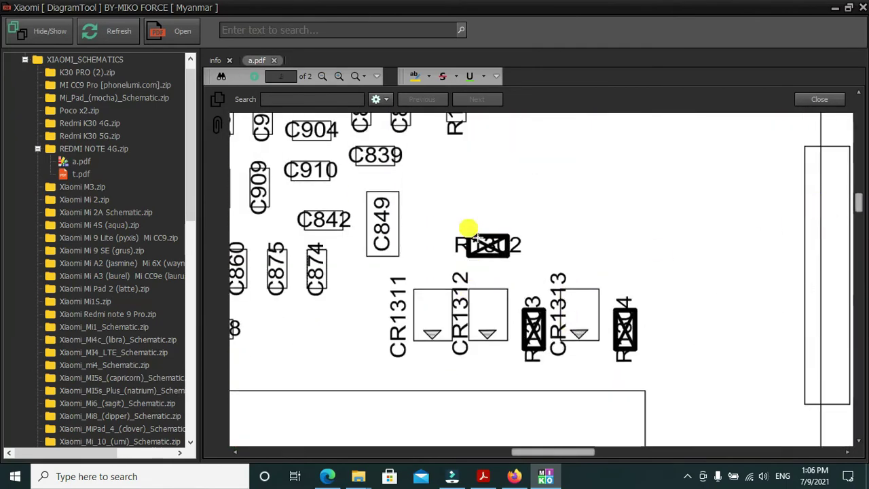
pyautogui.scroll(4, 470, 229)
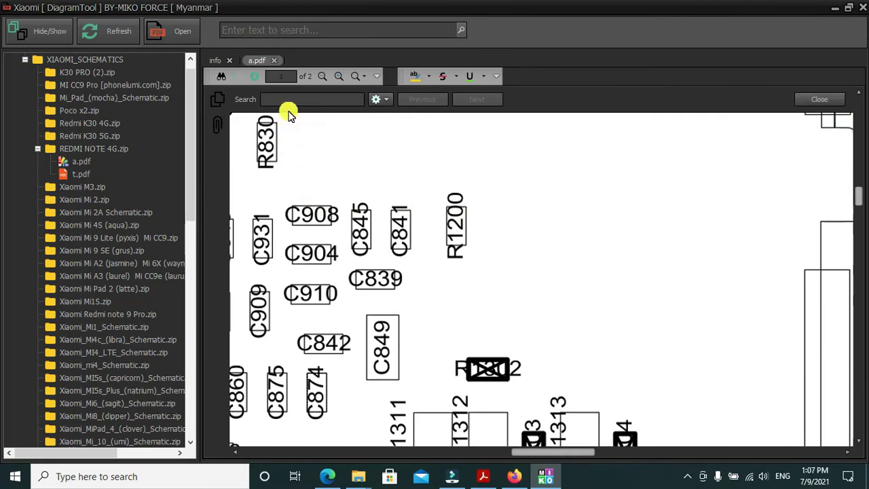
# Step: Show the page thumbnails of a.pdf and check the available thumbnail options
pyautogui.click(217, 100)
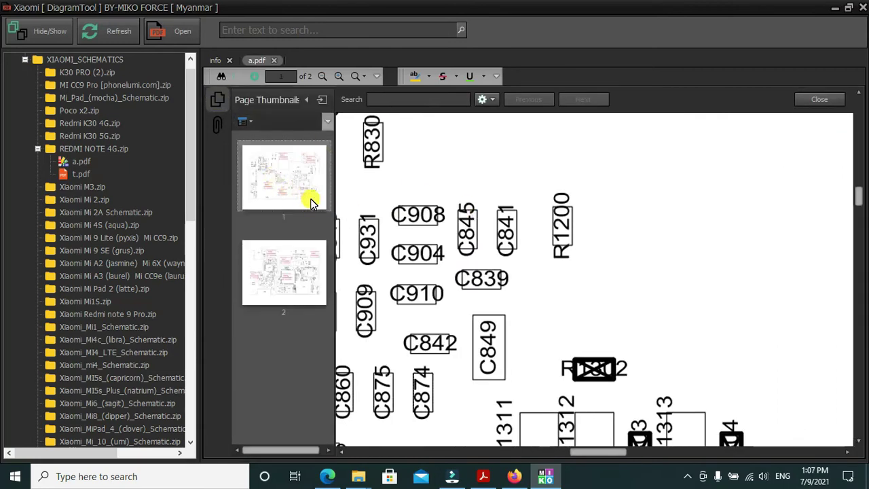
pyautogui.click(245, 121)
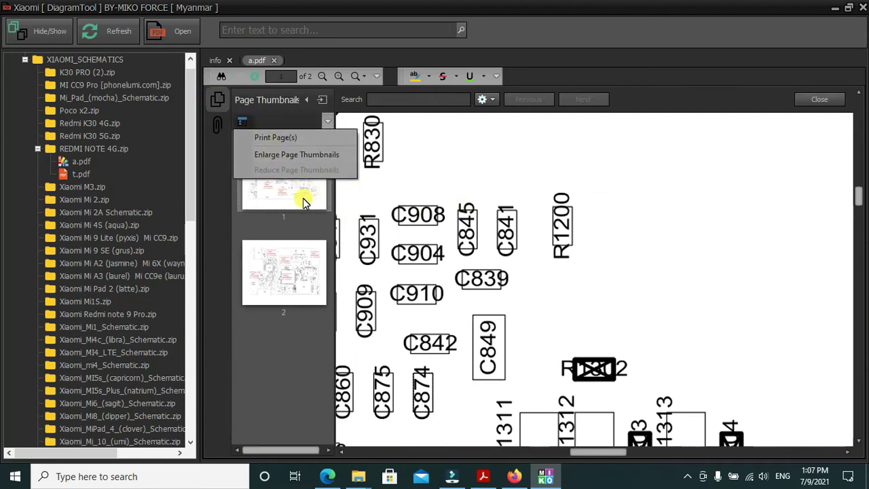
pyautogui.click(302, 203)
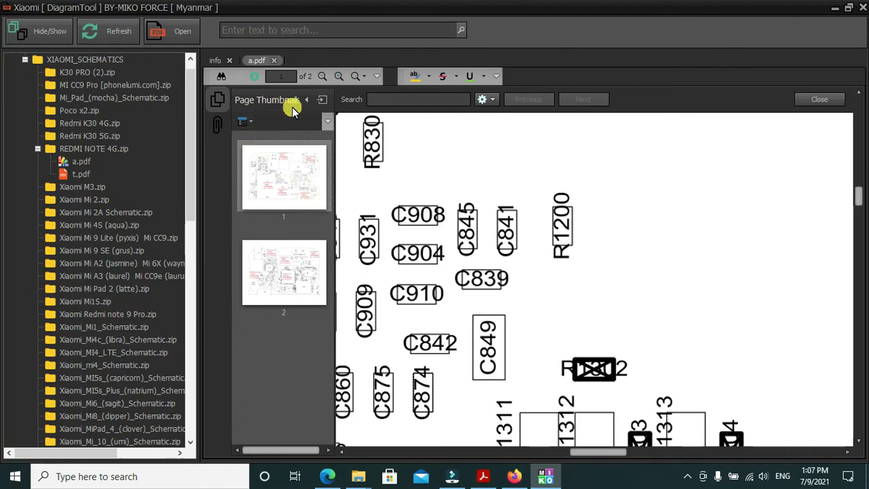
# Step: Switch to Marquee Zoom, inspect the board's edge around U1501 and zoom into a small area there
pyautogui.scroll(2, 449, 244)
pyautogui.rightClick(446, 244)
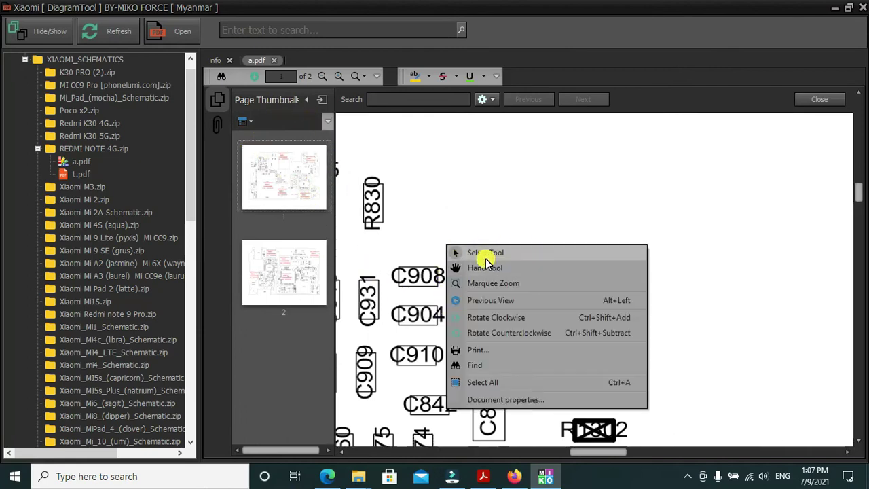
pyautogui.click(510, 285)
pyautogui.scroll(-4, 536, 286)
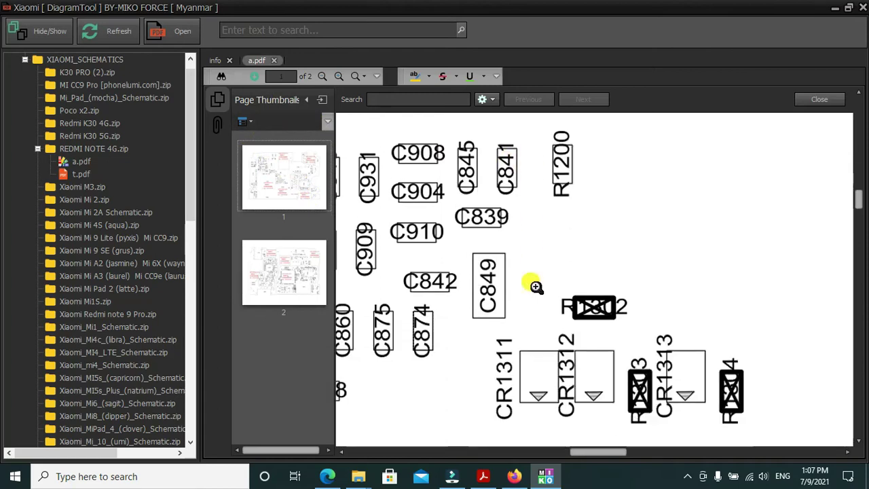
pyautogui.scroll(3, 536, 286)
pyautogui.middleClick(531, 283)
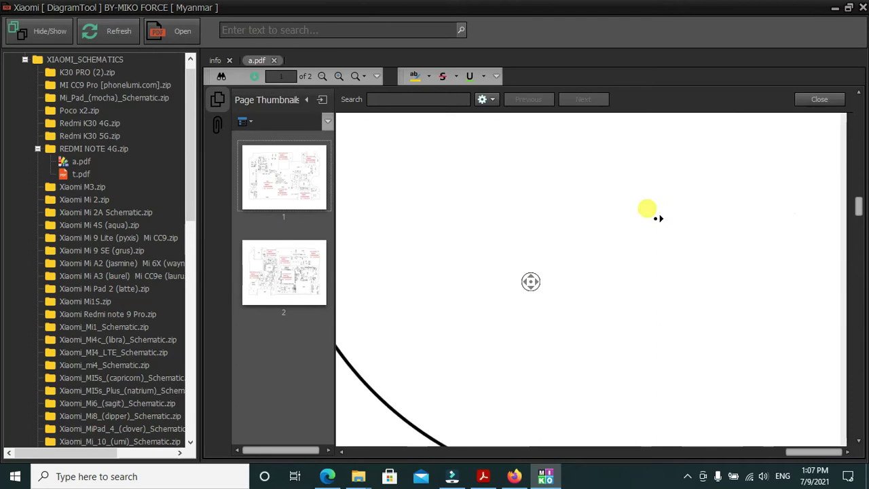
pyautogui.click(654, 216)
pyautogui.scroll(-6, 653, 214)
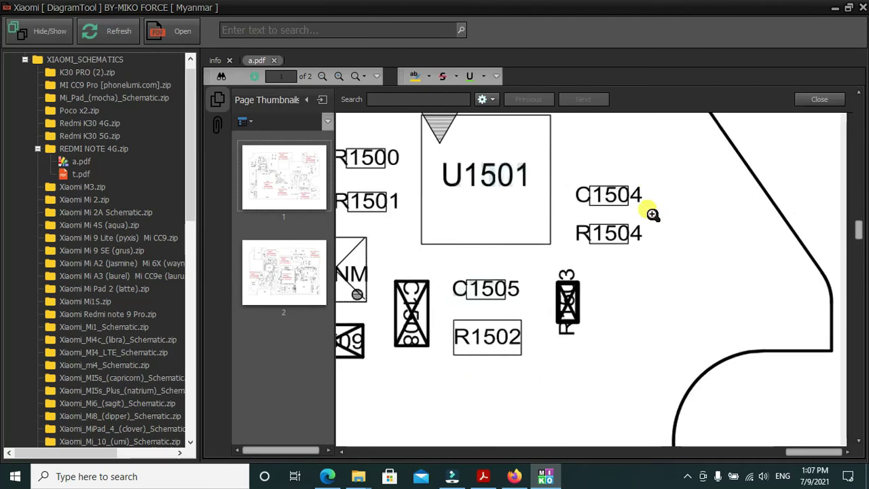
pyautogui.moveTo(487, 252); pyautogui.dragTo(598, 286)
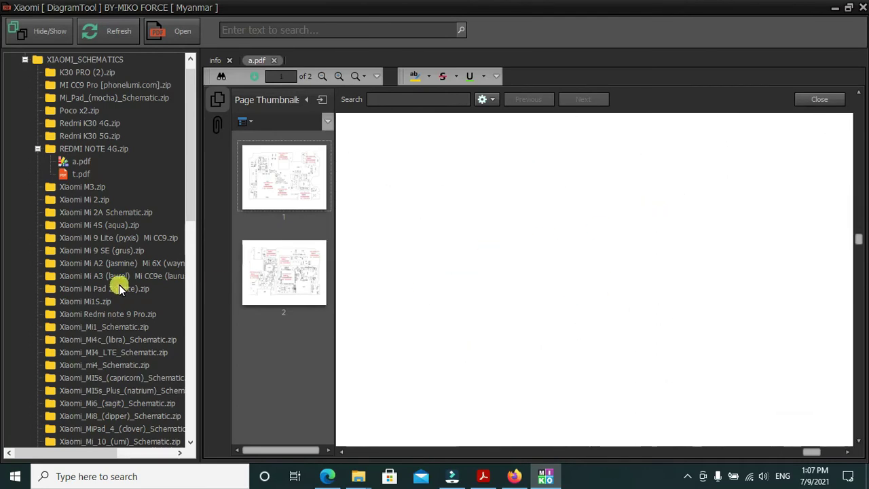
# Step: Go to page 2 of a.pdf, check the text search options and close the document's text search
pyautogui.click(286, 278)
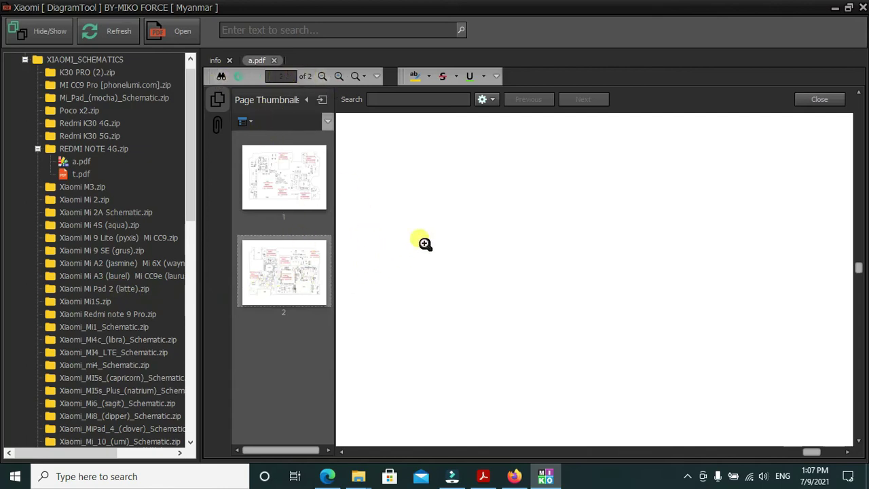
pyautogui.click(486, 101)
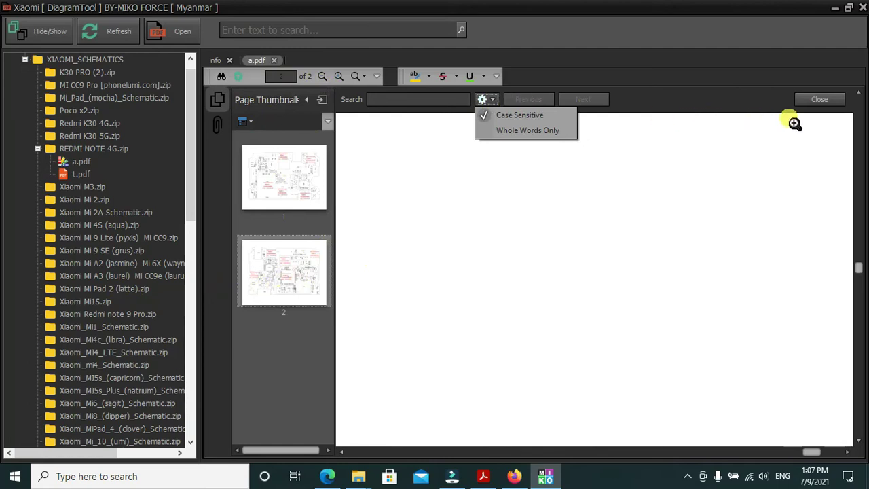
pyautogui.click(819, 99)
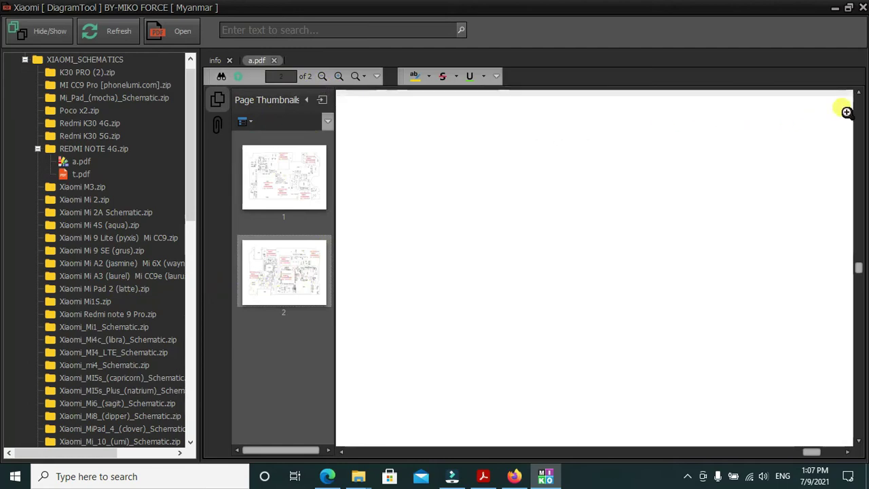
pyautogui.scroll(2, 355, 222)
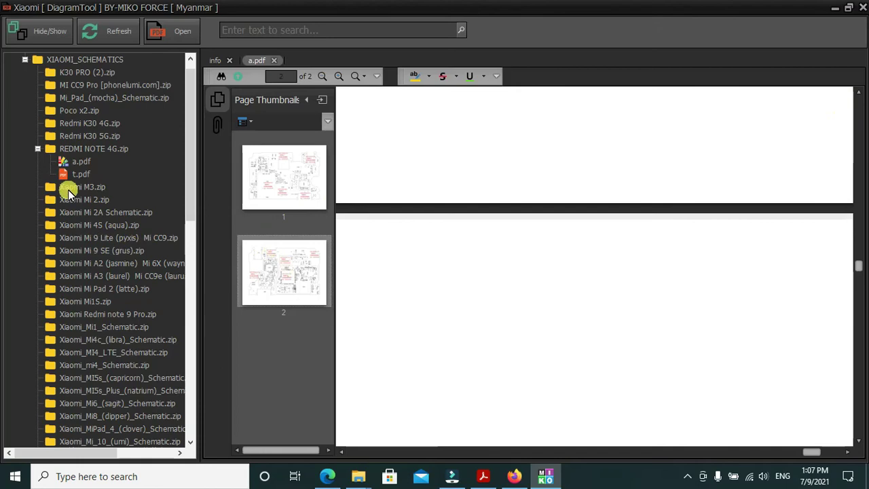
# Step: Open t.pdf from REDMI NOTE 4G.zip and look over the circuit schematic on its first page
pyautogui.click(79, 173)
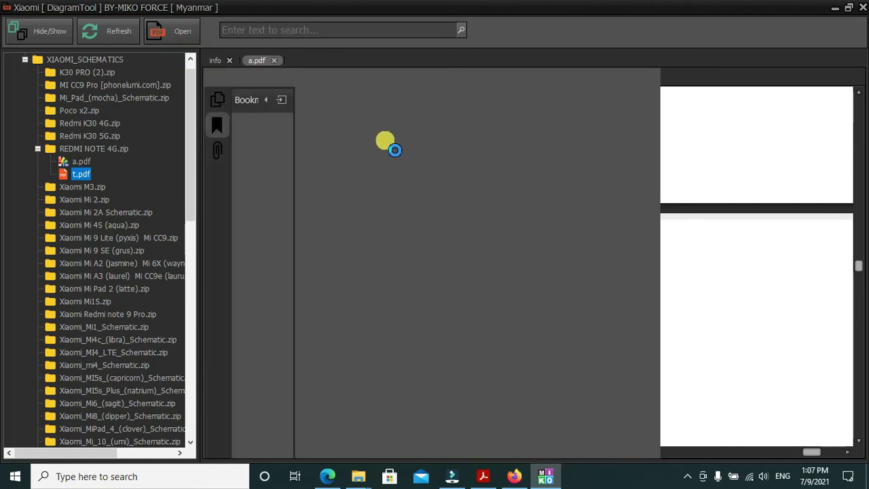
pyautogui.scroll(-5, 403, 194)
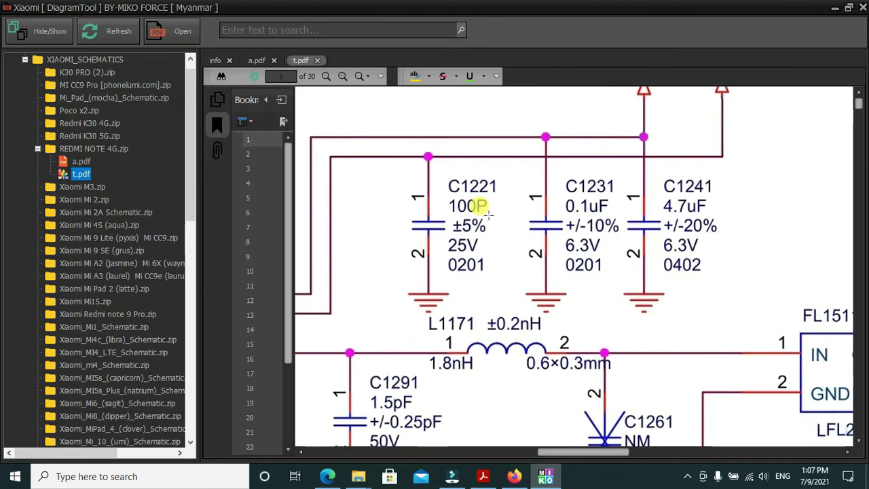
pyautogui.scroll(3, 577, 223)
pyautogui.scroll(-13, 709, 220)
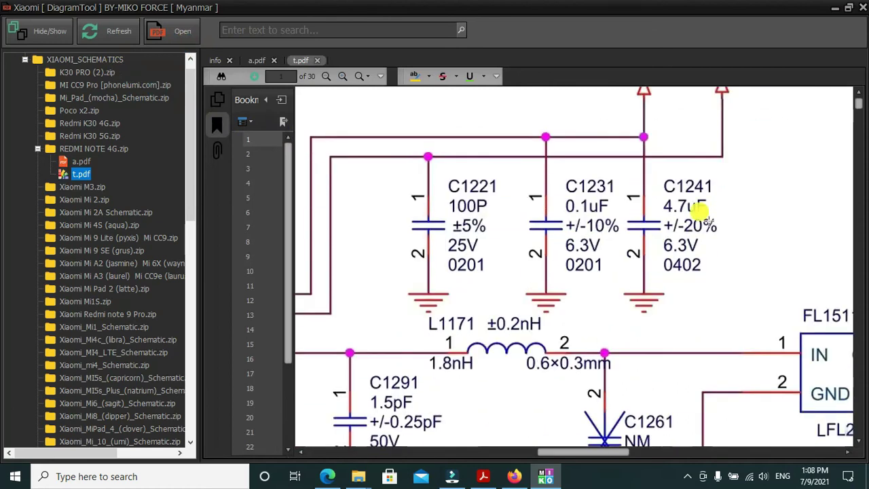